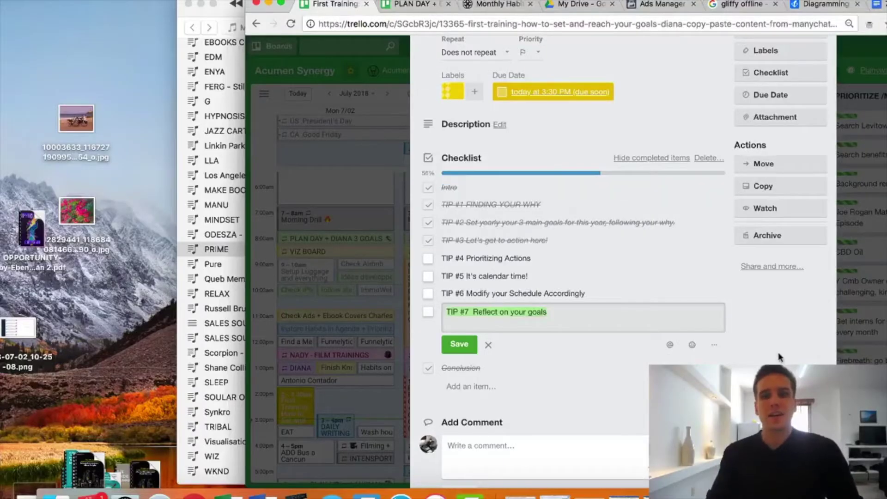
Step: Save the 'TIP #7 Reflect on your goals' checklist item and scroll down to the card's Activity
key("Return")
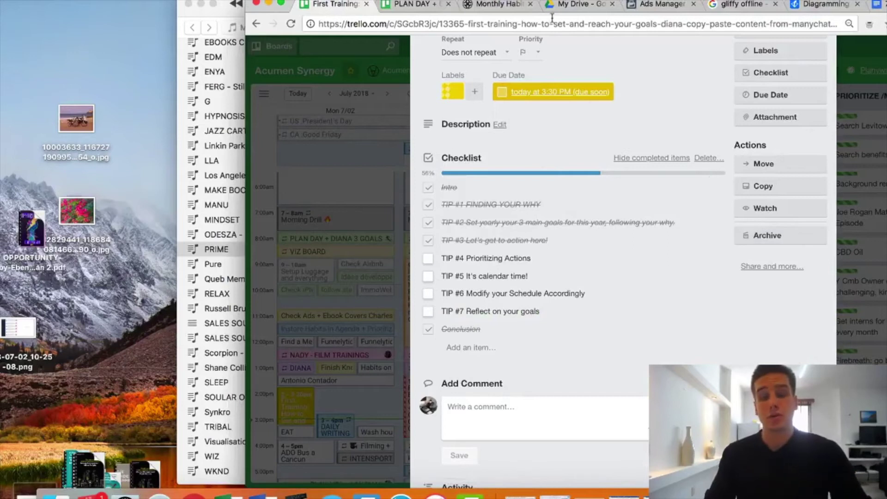
left_click(503, 10)
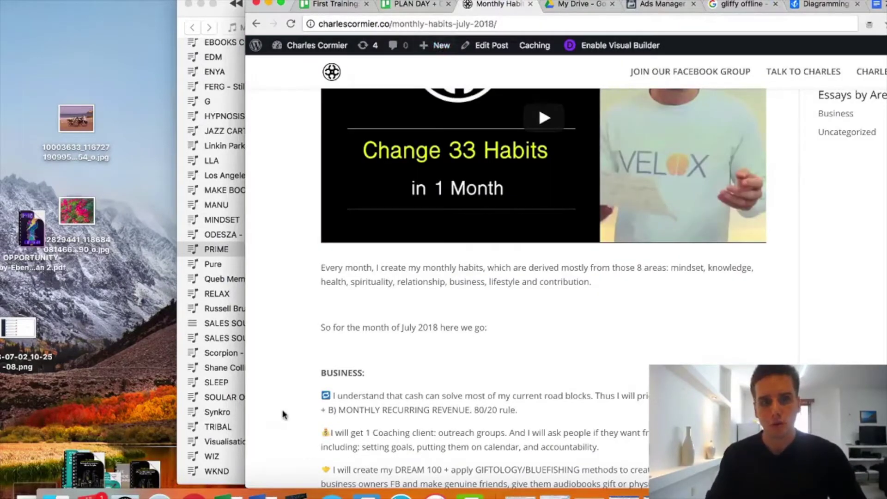
left_click(335, 5)
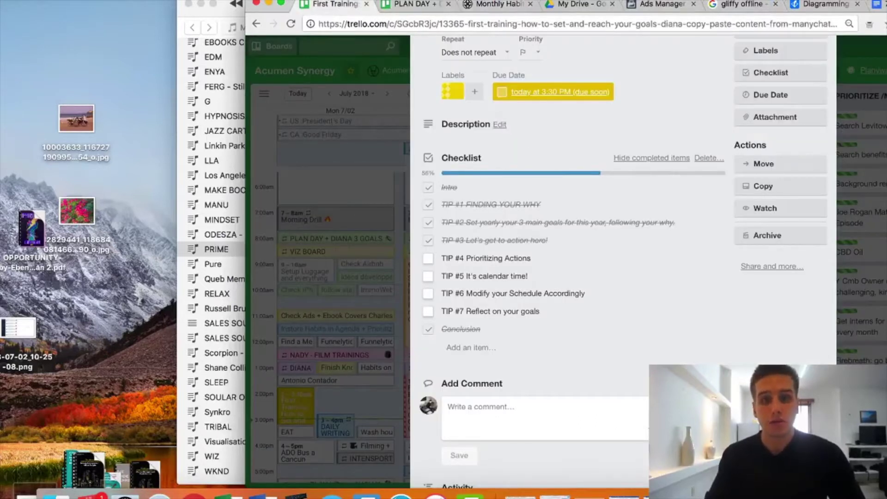
left_click_drag(370, 7, 175, 7)
scroll(337, 184, "down", 6)
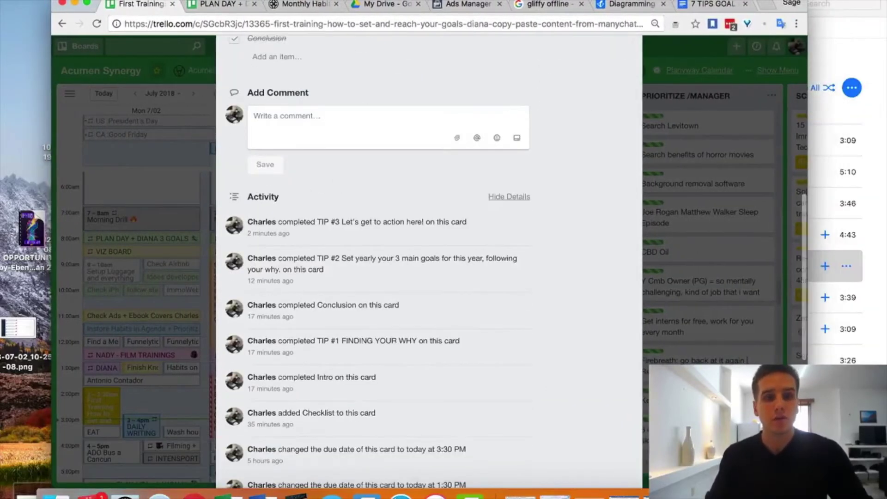
Step: On the PLAN DAY card, start editing the 'find time and plan my whole week' habit
left_click(218, 4)
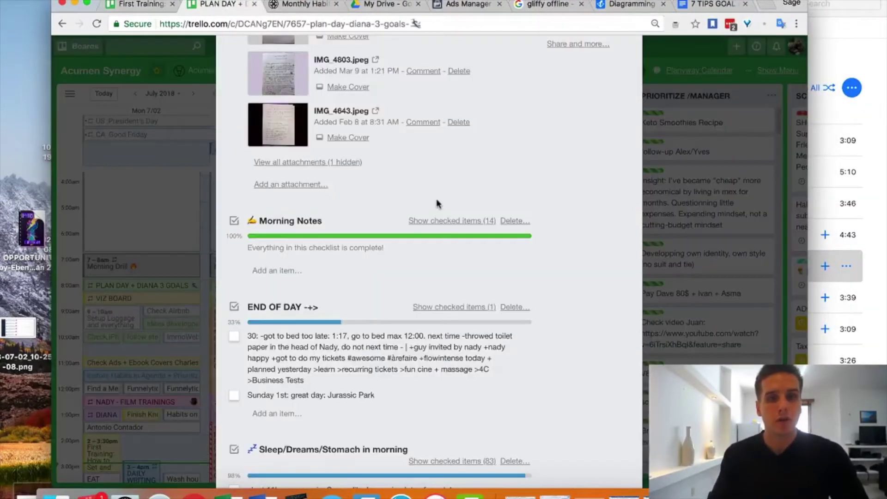
scroll(414, 257, "down", 15)
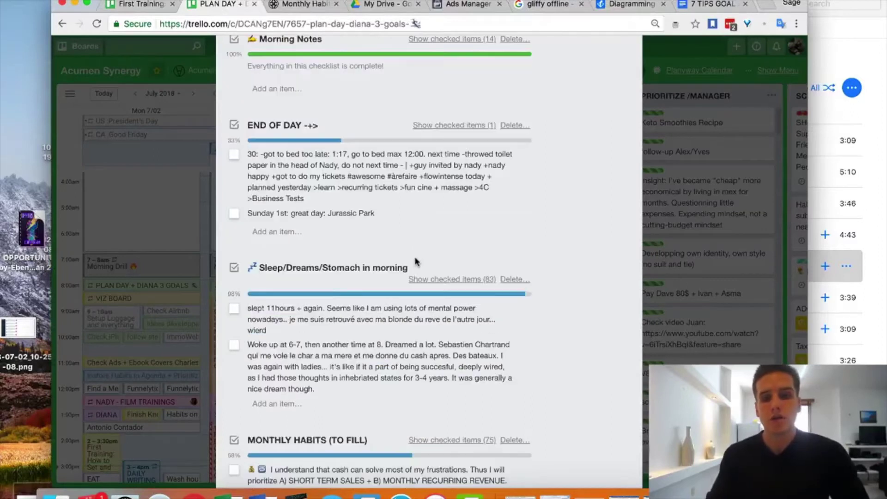
scroll(417, 262, "down", 2)
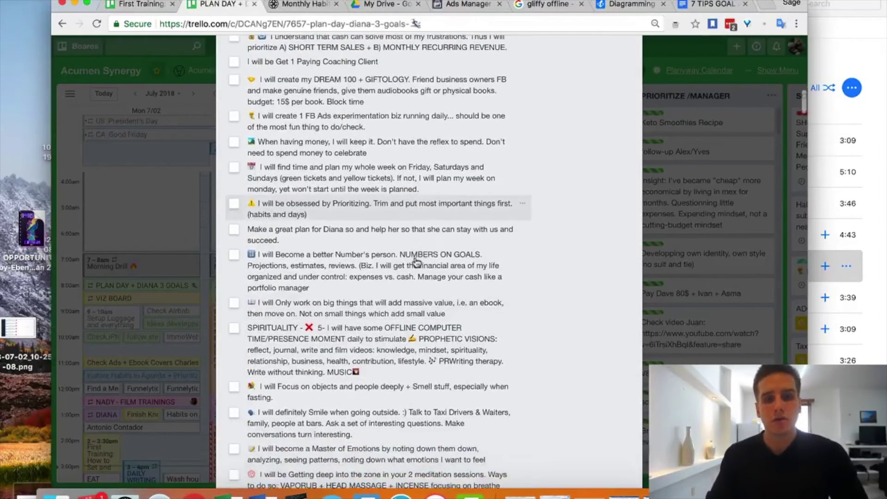
left_click(260, 187)
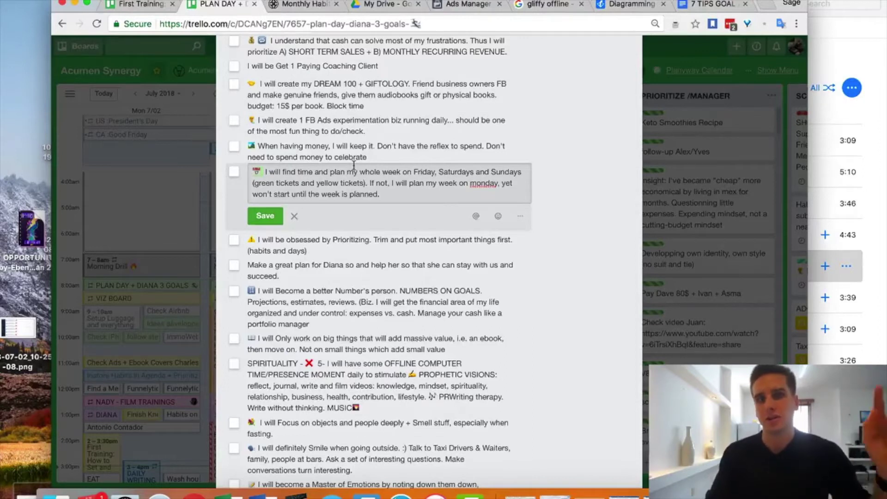
scroll(377, 144, "up", 5)
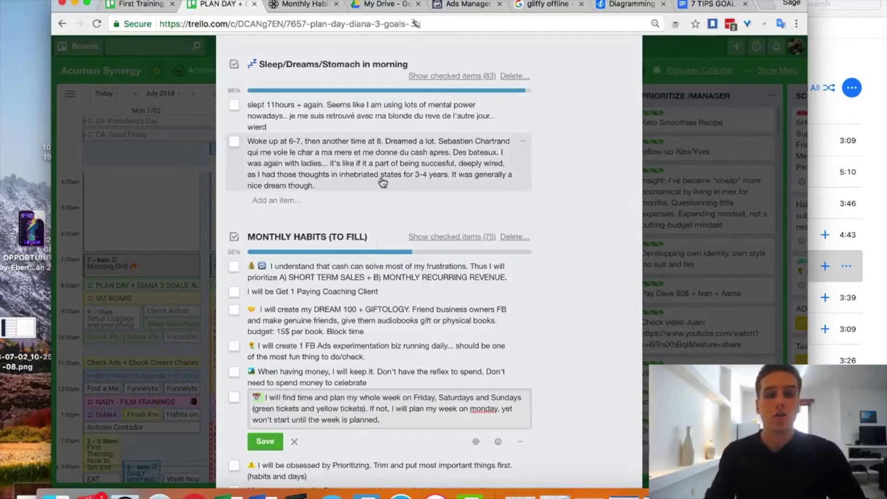
Step: Edit the Prioritizing habit item and scroll through the whole MONTHLY HABITS checklist
scroll(398, 186, "down", 1)
scroll(399, 186, "down", 7)
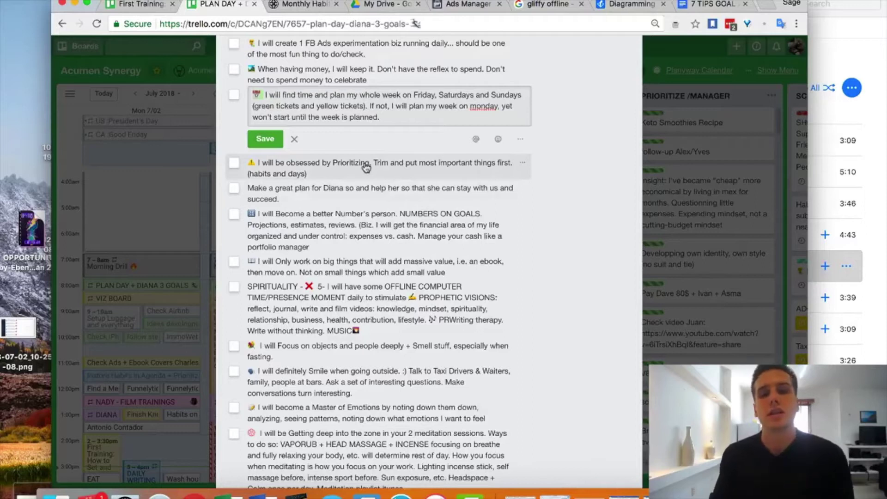
left_click(366, 167)
scroll(379, 194, "down", 20)
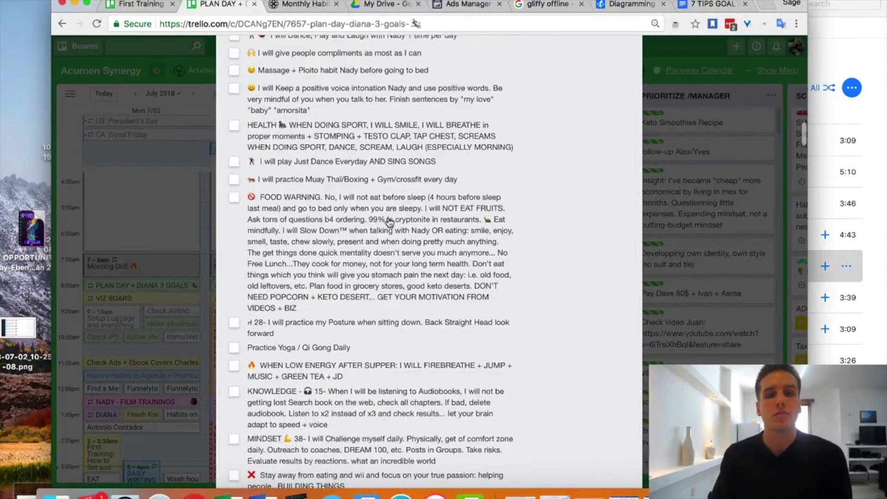
scroll(389, 222, "down", 5)
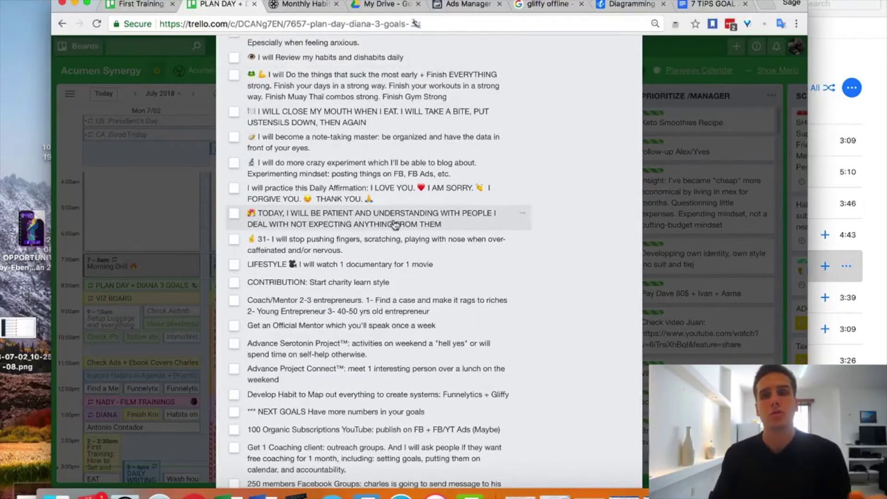
scroll(396, 194, "up", 10)
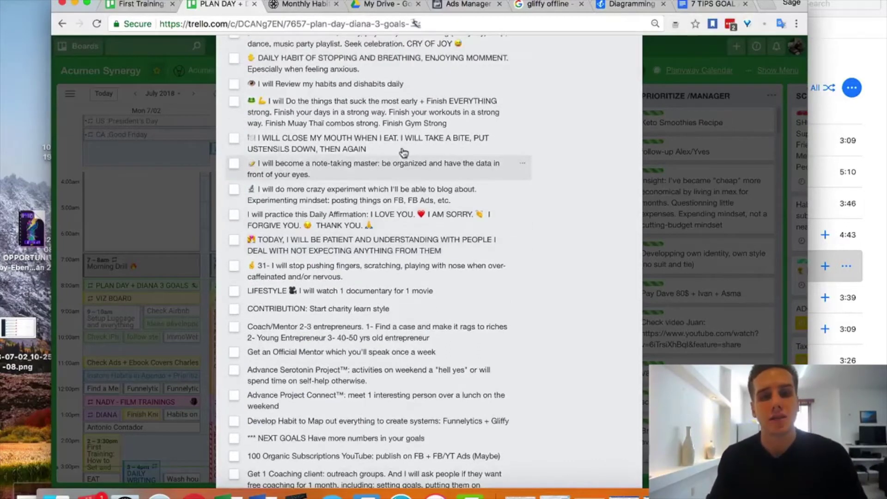
scroll(402, 150, "up", 1)
Step: Dismiss the context menu, close the Prioritizing item's editor, and re-scan the checklist
right_click(404, 148)
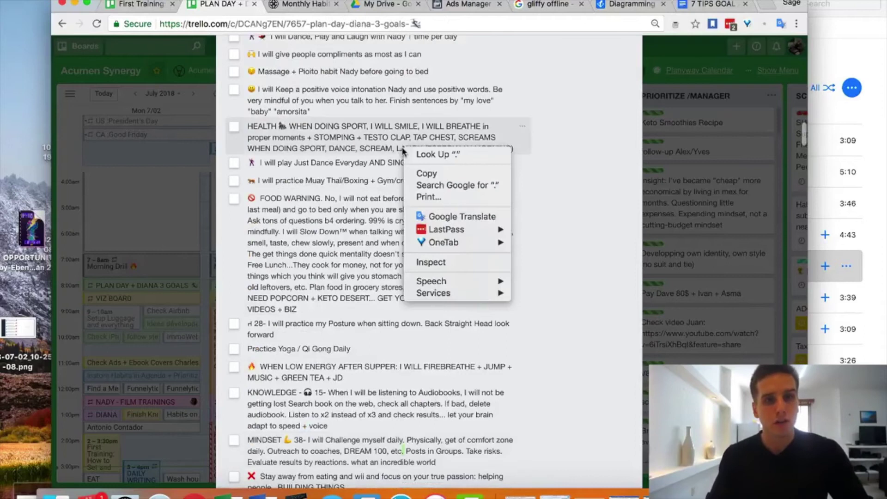
left_click(382, 124)
scroll(377, 118, "up", 7)
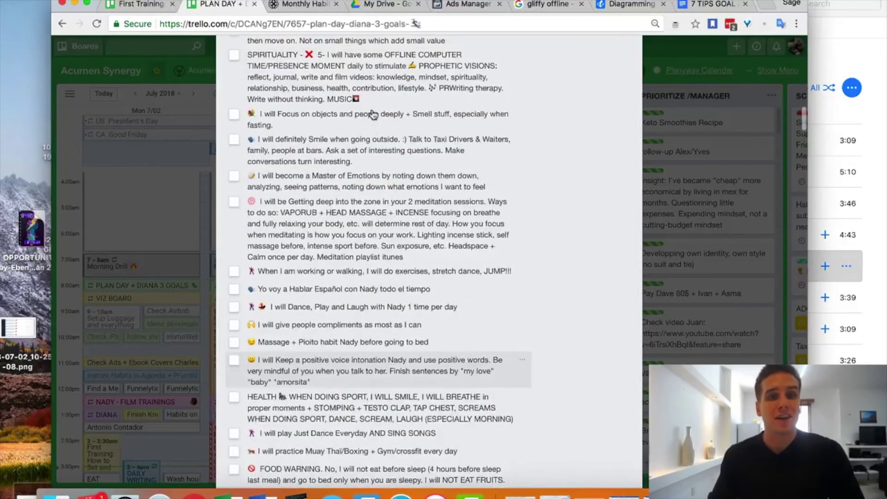
scroll(373, 114, "up", 6)
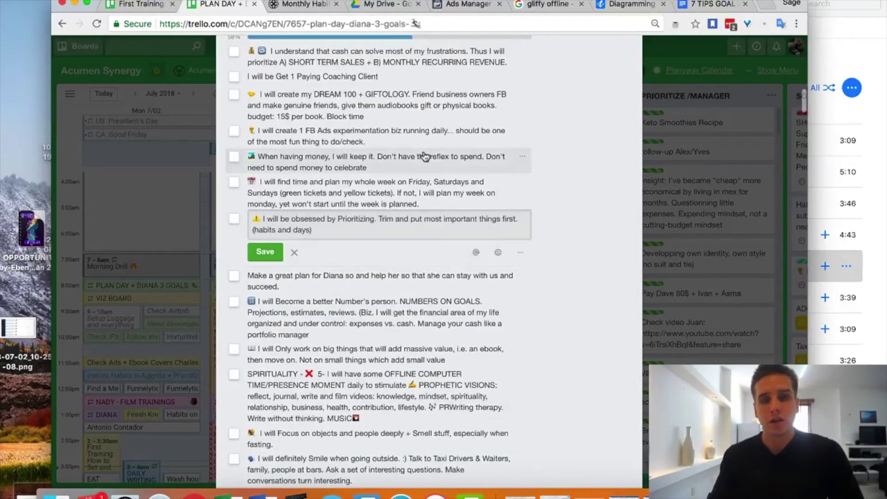
left_click(294, 252)
scroll(376, 221, "up", 4)
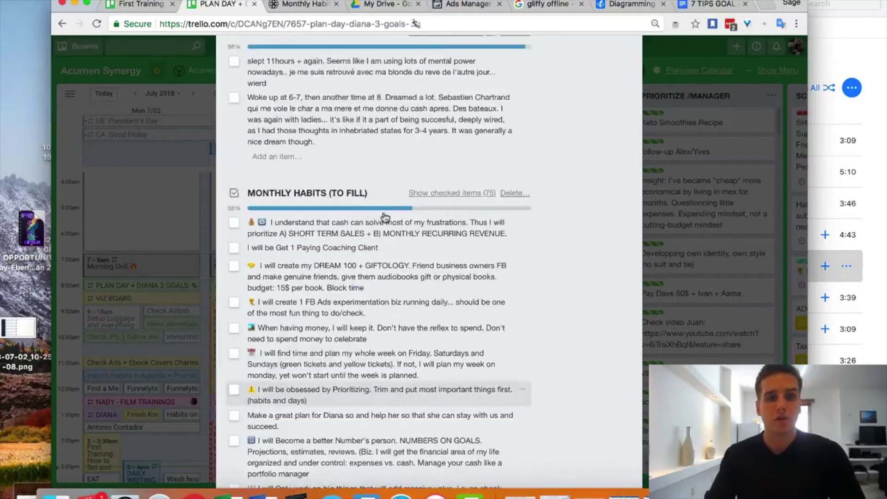
scroll(383, 215, "down", 4)
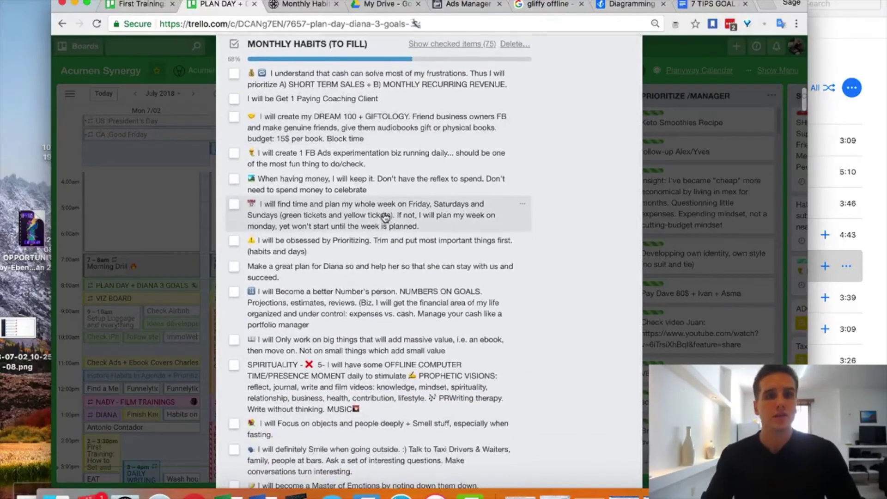
scroll(384, 194, "down", 1)
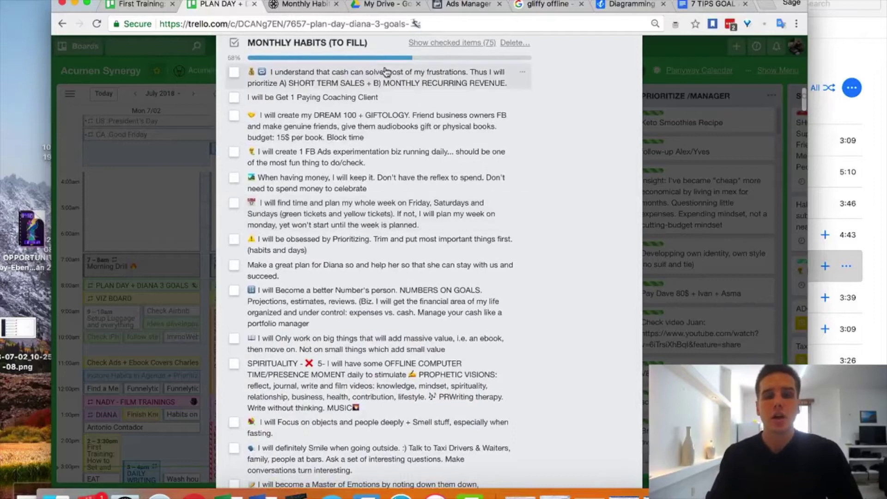
scroll(381, 76, "up", 1)
scroll(362, 92, "down", 2)
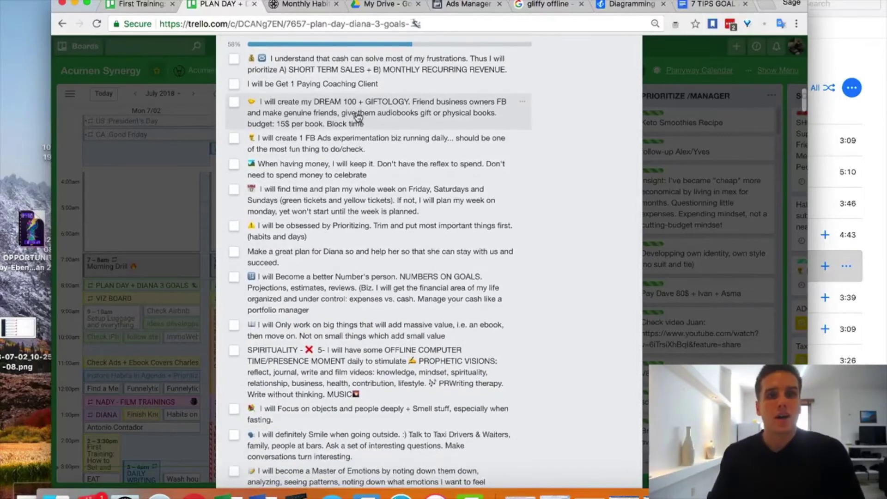
Step: Close the first monthly habit item's editor with Escape, leaving its text unchanged
left_click(356, 72)
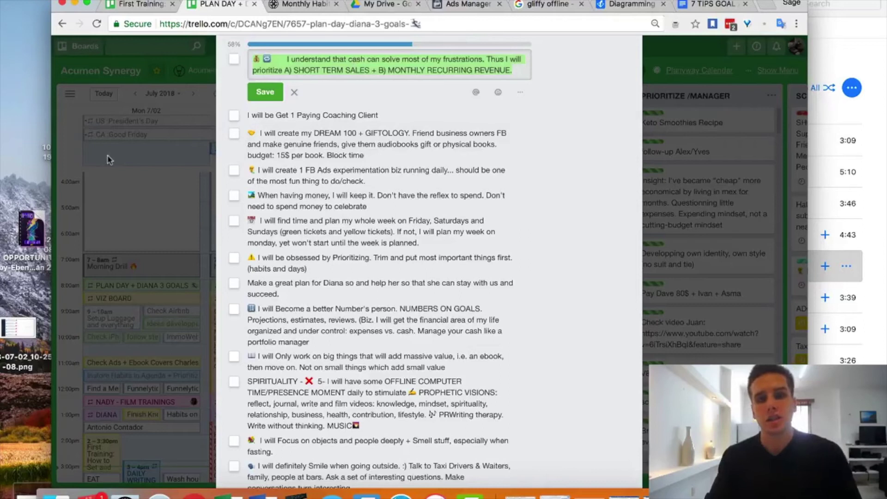
key("Escape")
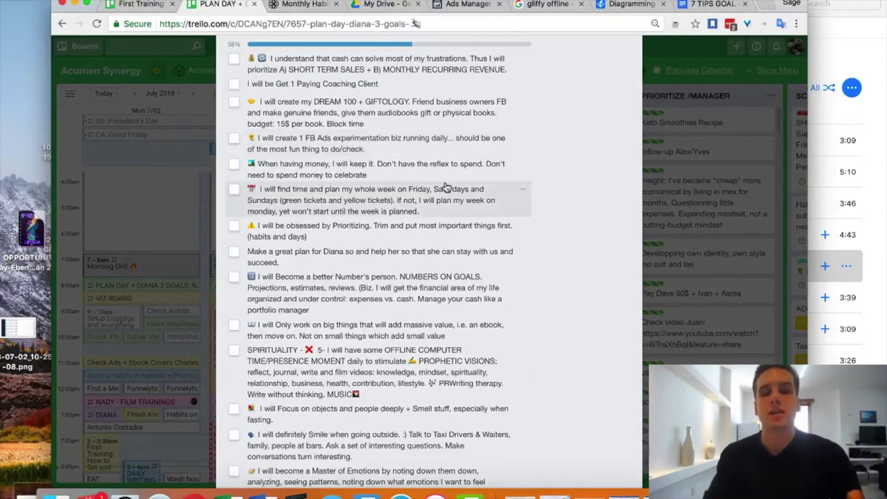
scroll(416, 194, "down", 2)
scroll(271, 208, "up", 3)
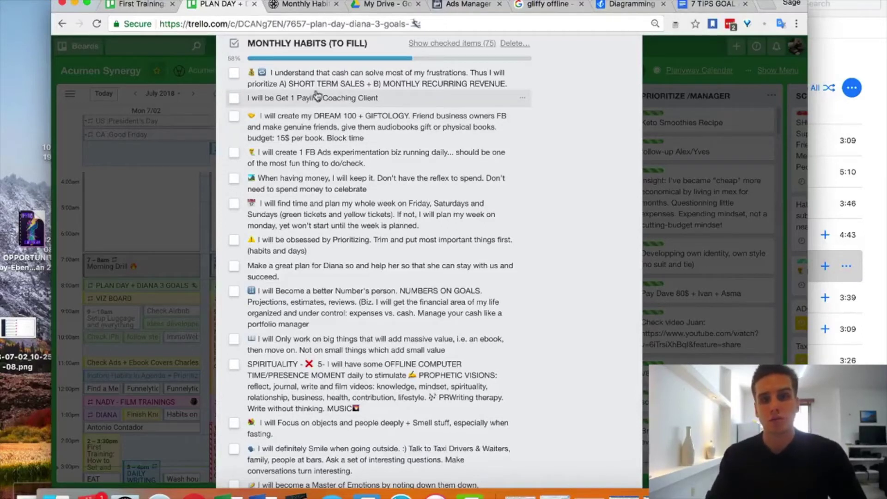
Step: Move 'When having money, I will keep it' directly below the paying coaching client habit
mouse_move(308, 100)
left_mouse_down()
mouse_move(303, 113)
mouse_move(307, 101)
left_mouse_up()
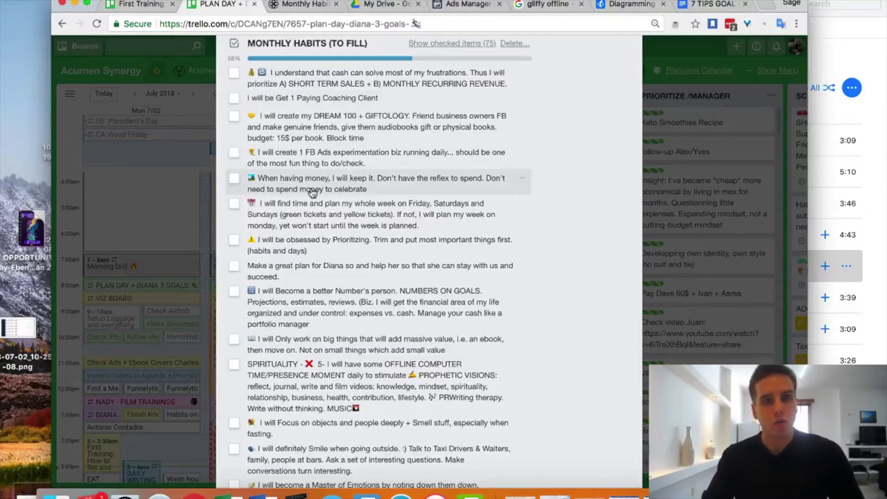
left_click_drag(313, 192, 312, 122)
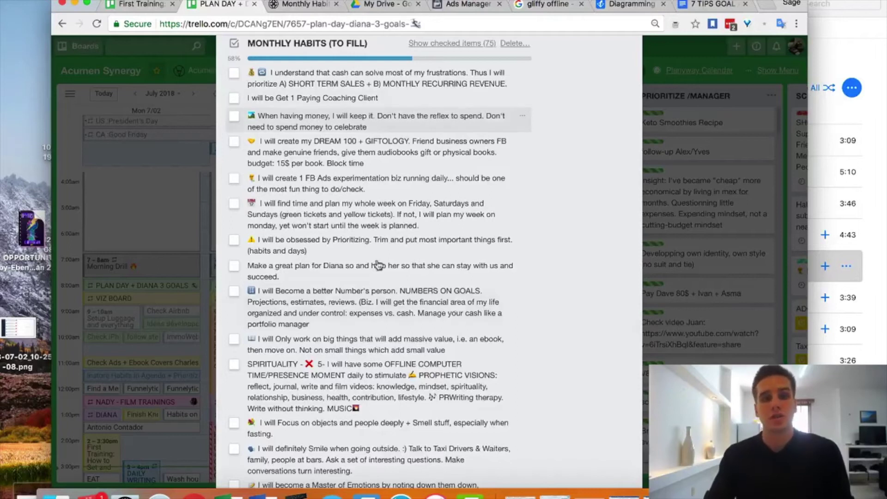
scroll(290, 207, "down", 3)
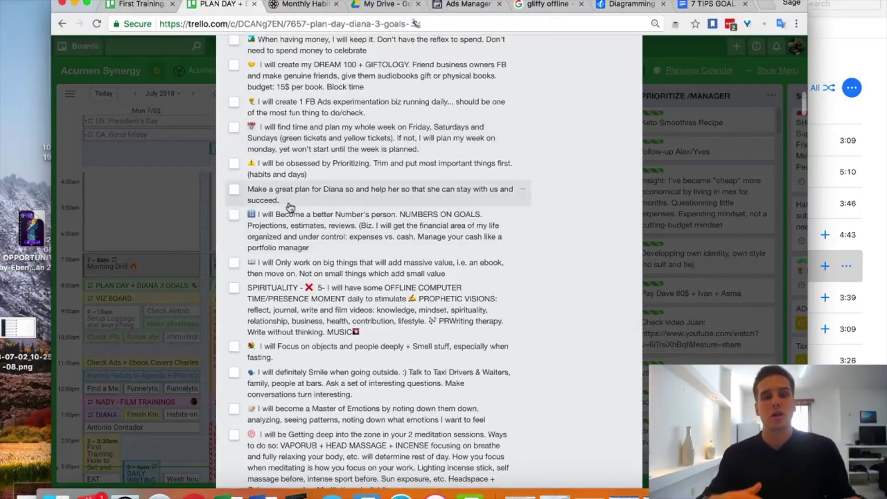
scroll(301, 201, "up", 2)
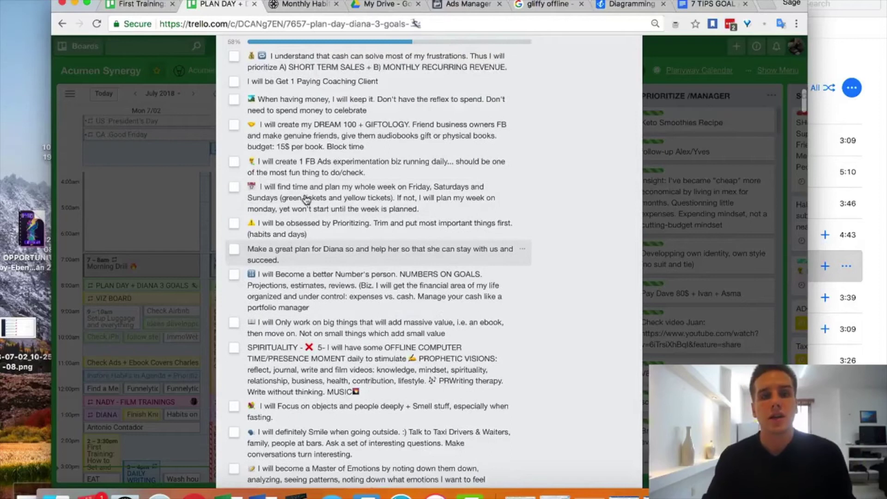
Step: Append a 9.5/10 grade to the short-term sales and recurring revenue habit
left_click(318, 176)
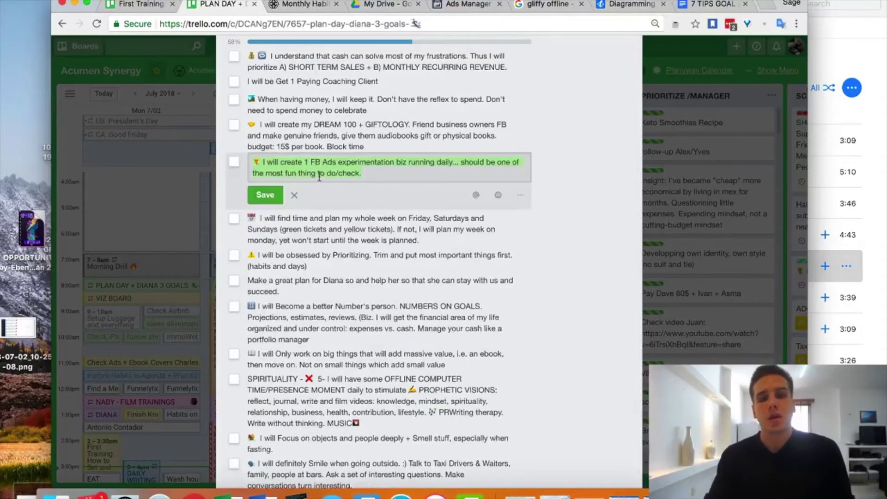
left_click(393, 67)
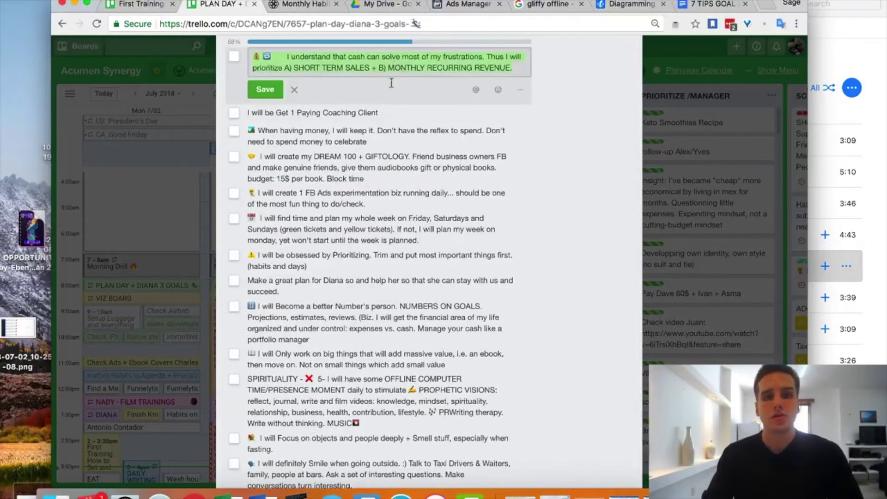
left_click(518, 65)
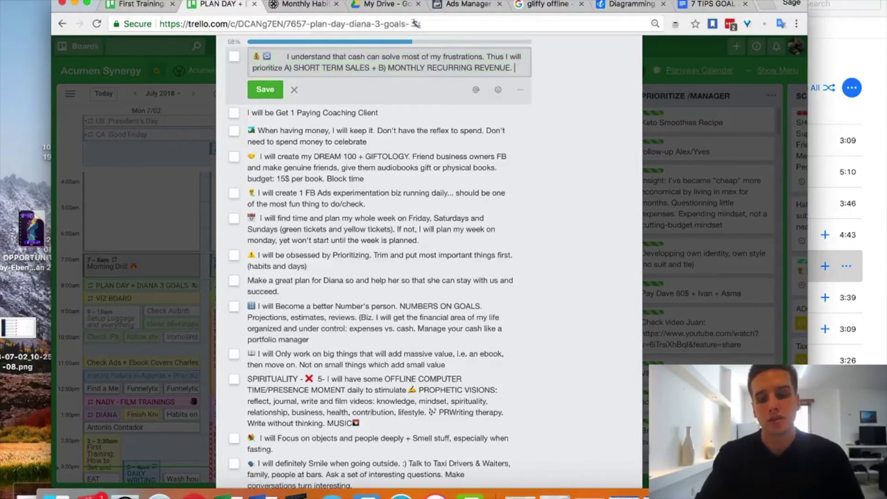
type("9.5/10")
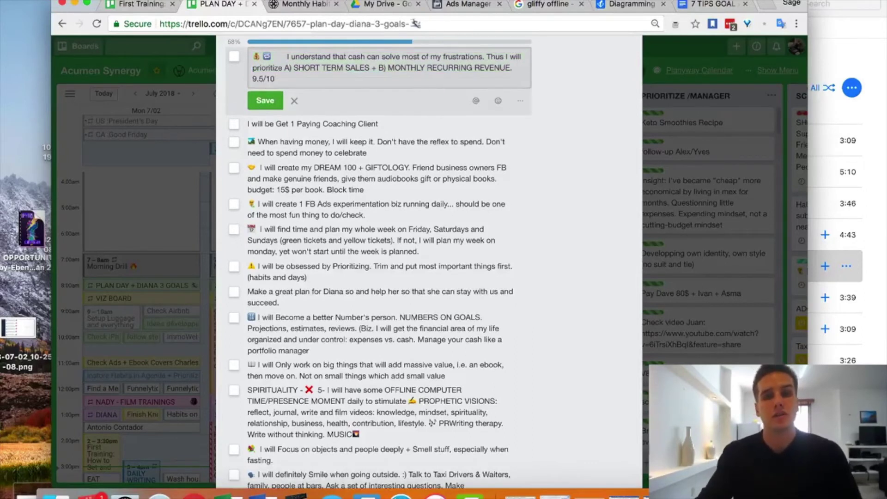
key("Return")
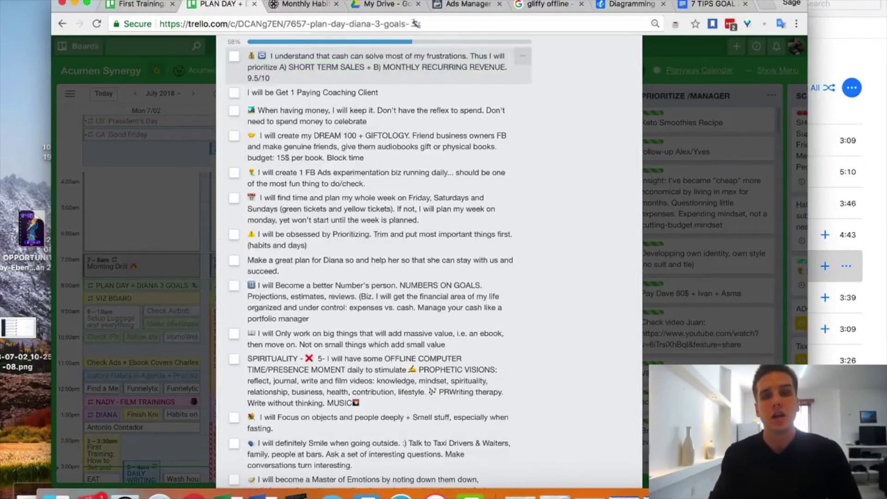
Step: Append a 9/10 grade to the 'I will be Get 1 Paying Coaching Client' habit
left_click(389, 96)
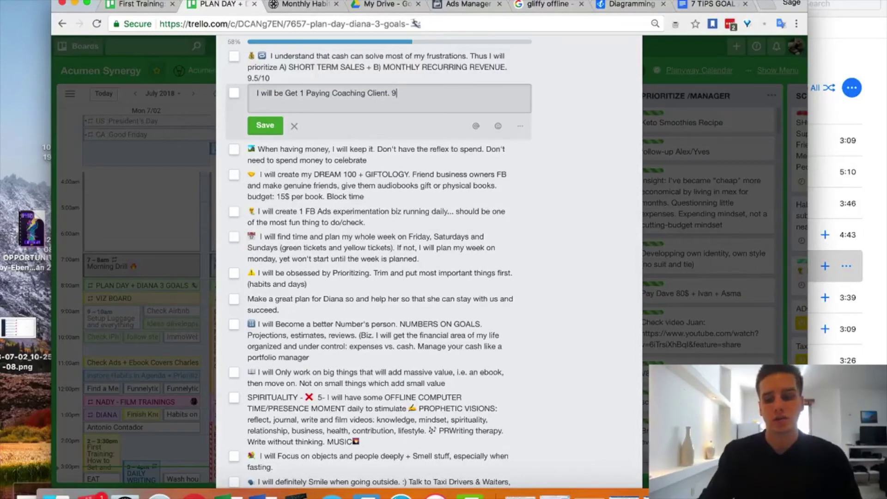
type("9/10")
key("Return")
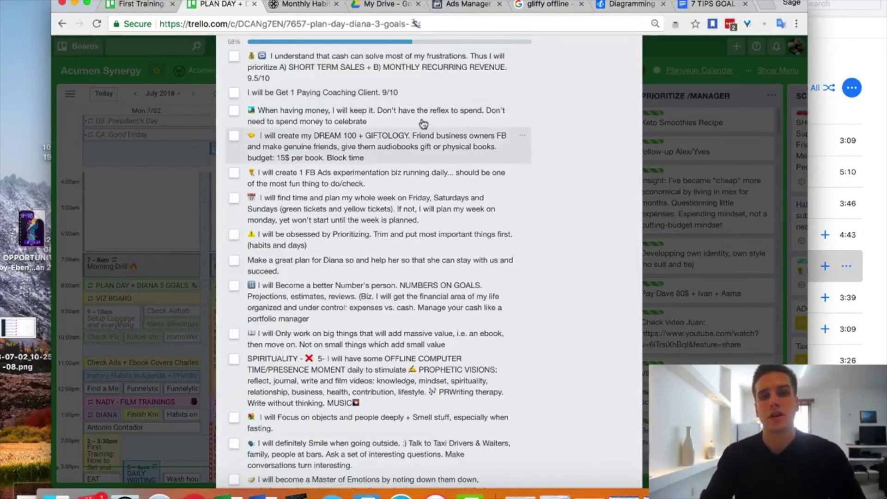
left_click(406, 122)
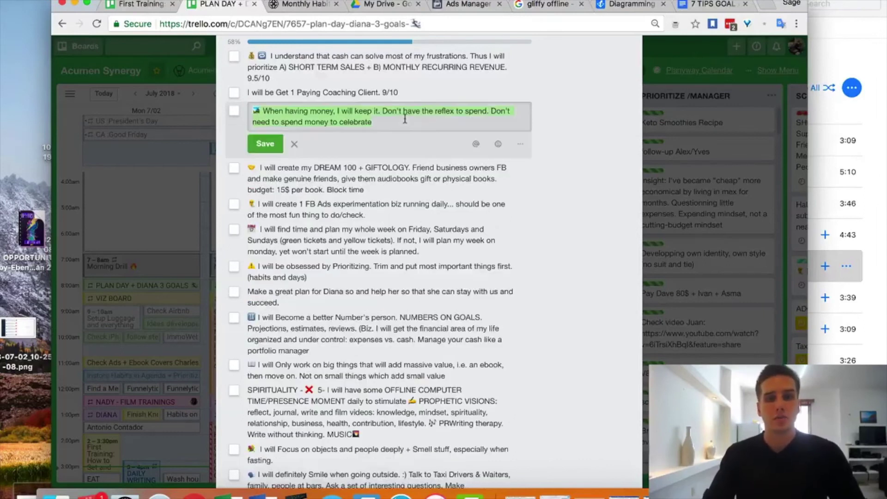
Step: Close the open habit editor, review the lower habits including SPIRITUALITY, then switch to First Training
key("Escape")
scroll(406, 178, "down", 3)
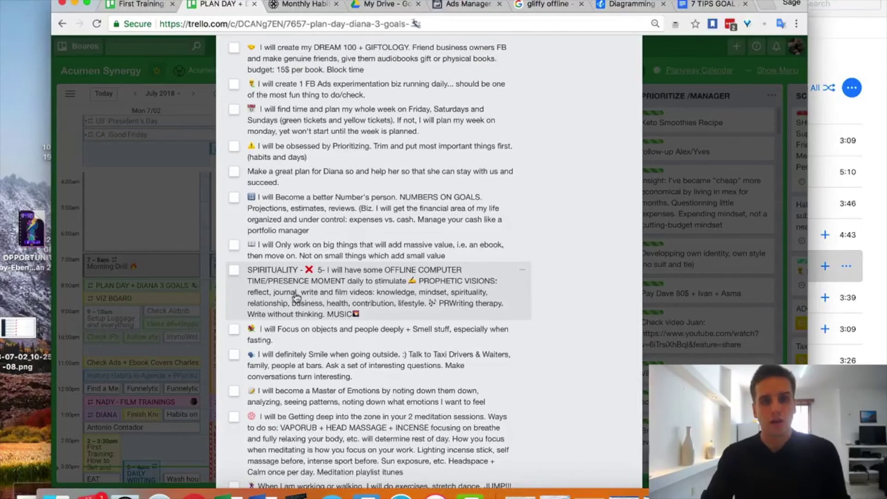
left_click_drag(297, 298, 300, 296)
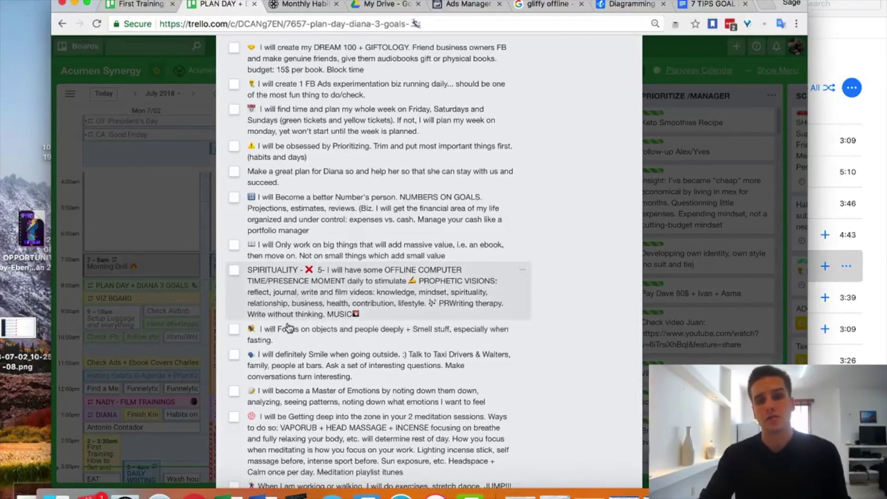
scroll(296, 312, "down", 2)
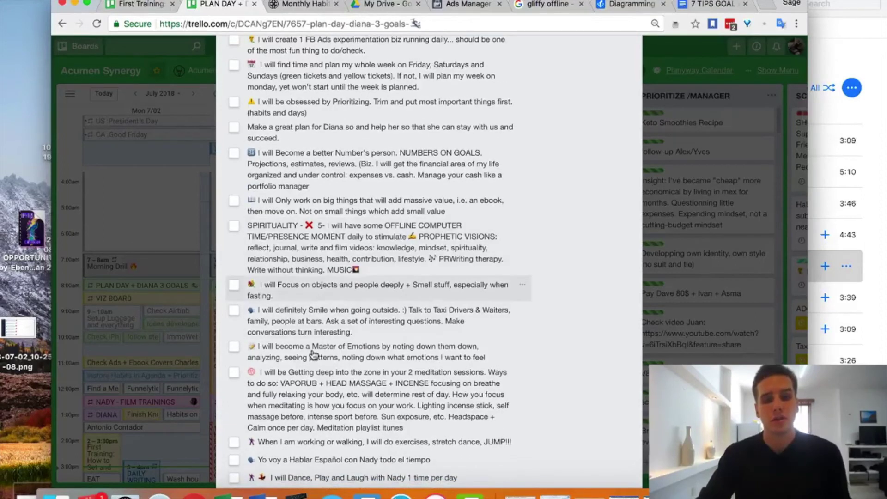
scroll(319, 398, "up", 6)
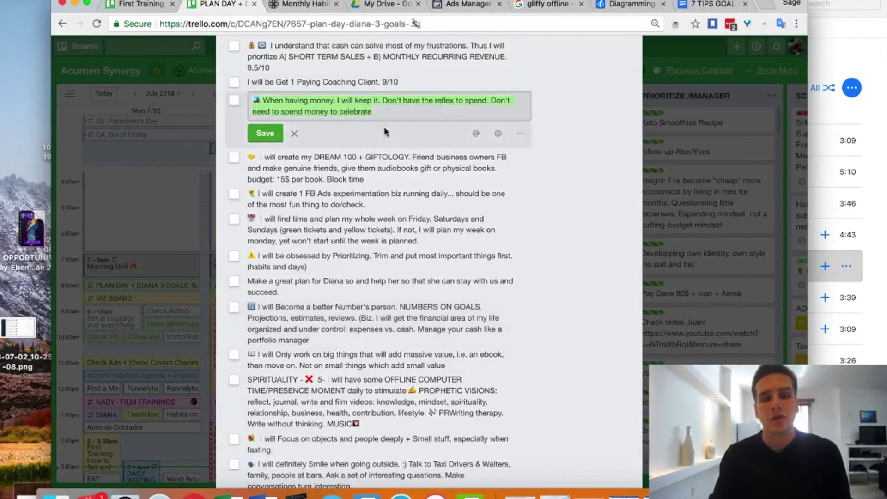
scroll(370, 133, "up", 4)
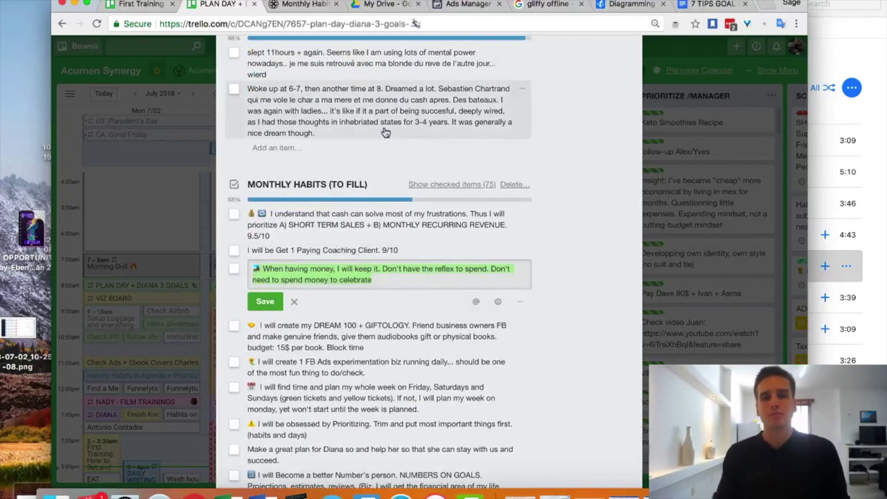
left_click(156, 4)
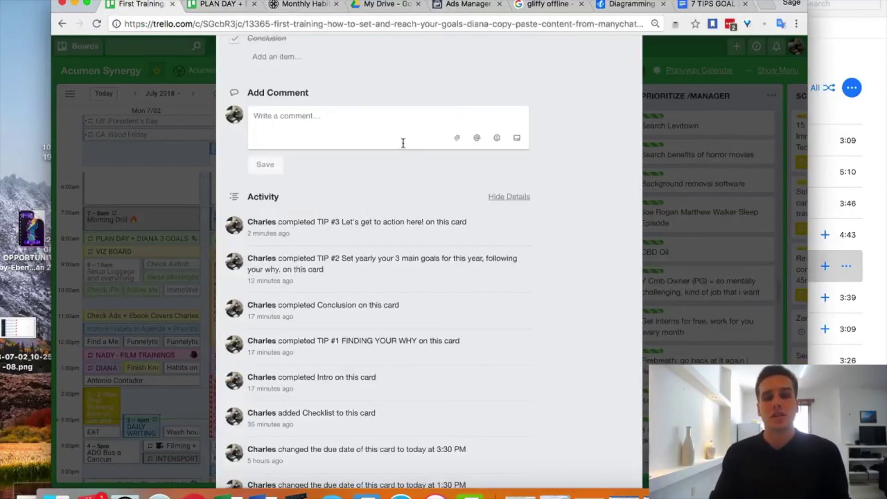